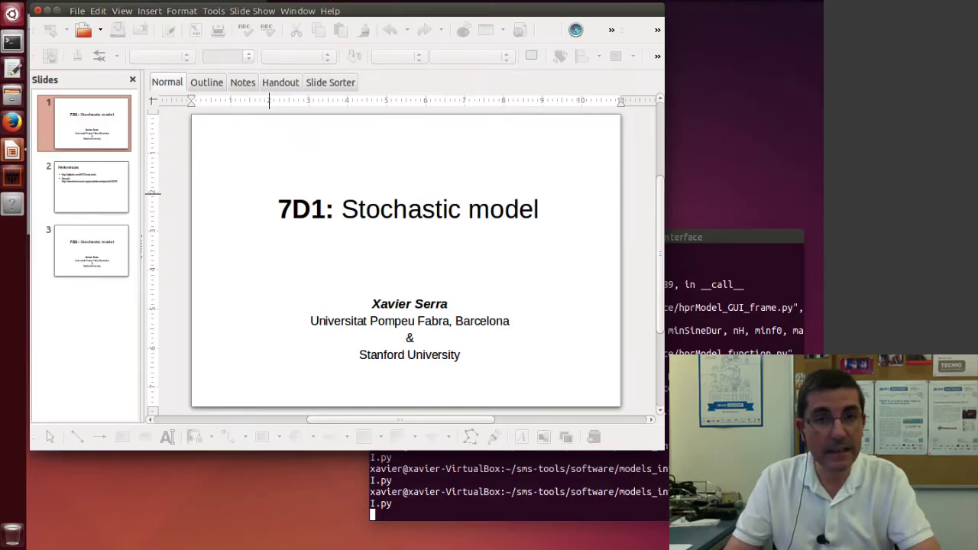
Step: Switch to the sms-tools GUI and load ocean.wav as the input file for the STFT model
left_click(13, 205)
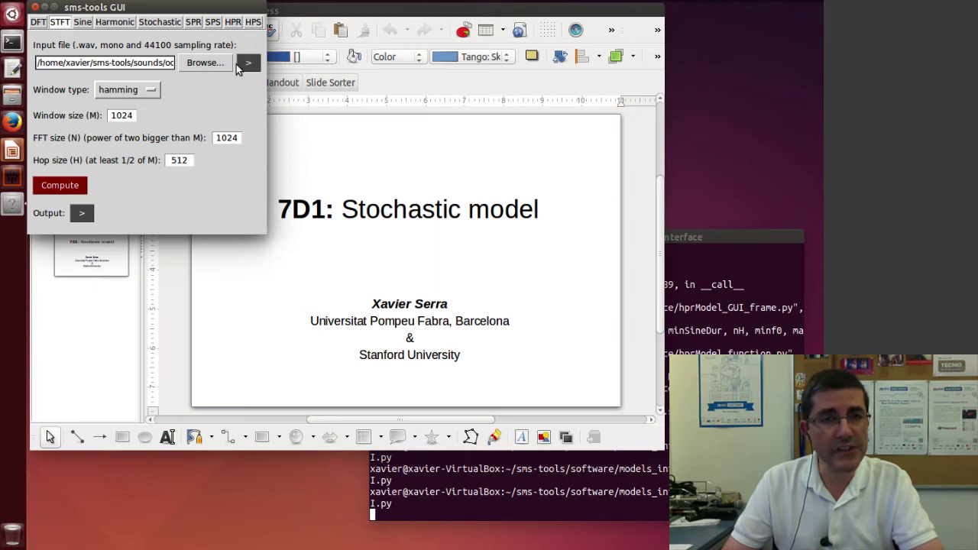
left_click(191, 63)
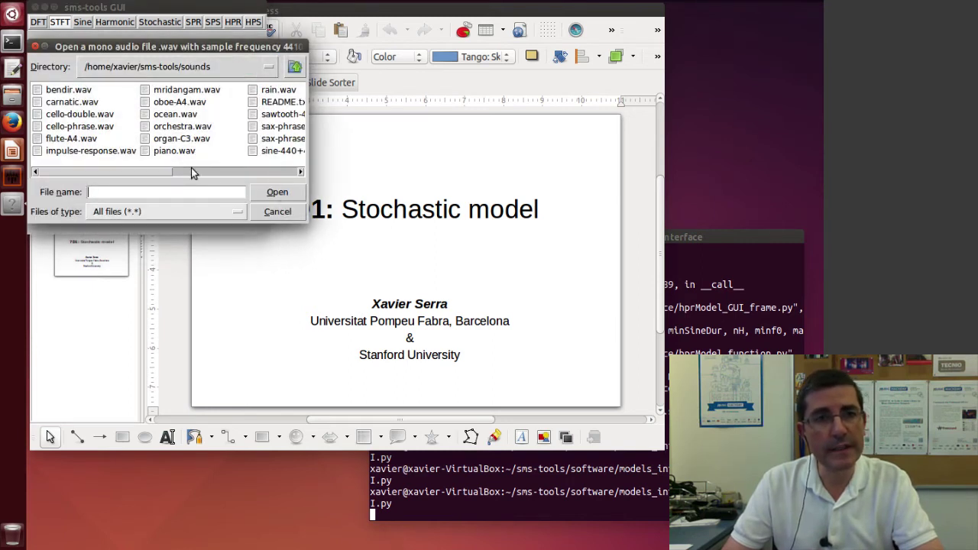
left_click(174, 115)
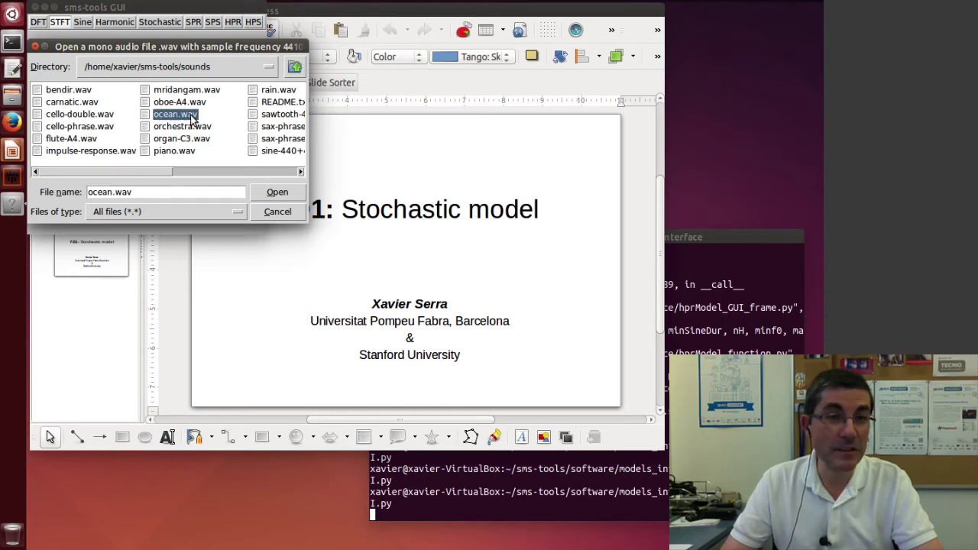
left_click(275, 193)
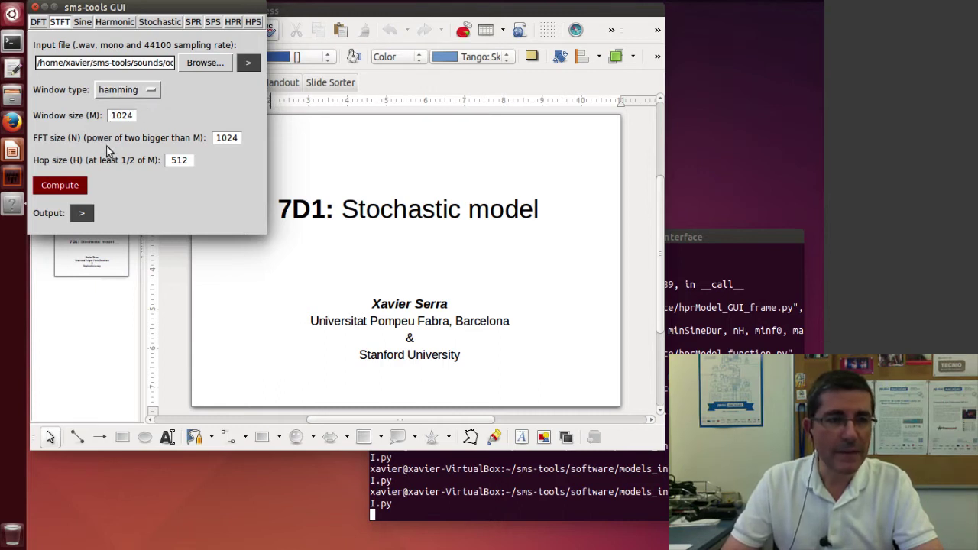
Step: Play the ocean input sound and compute its STFT, moving the resulting figure so that it fits on screen
left_click(248, 66)
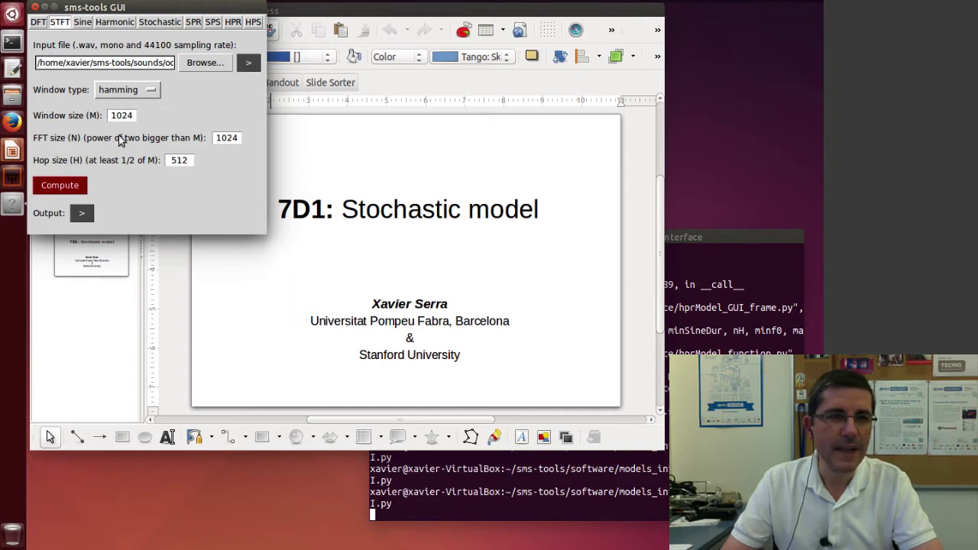
left_click(72, 188)
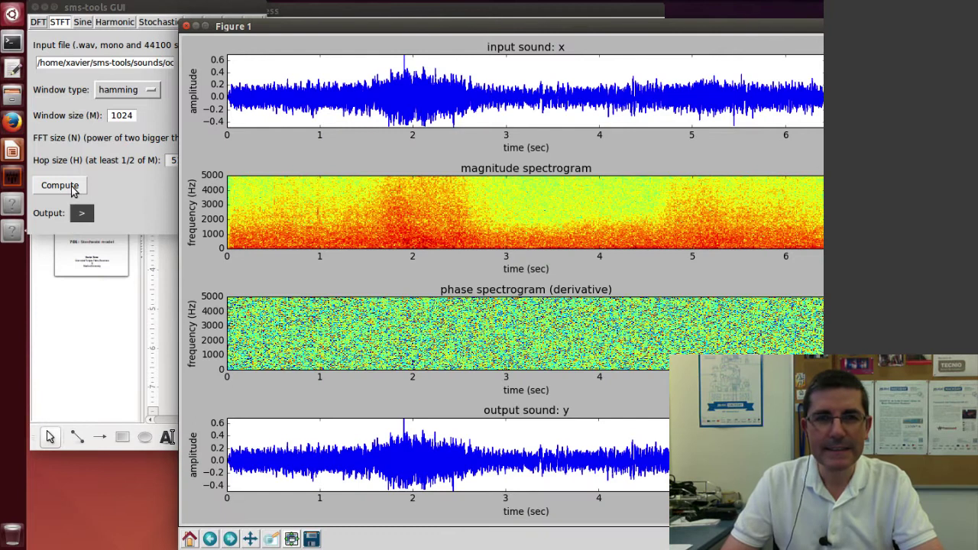
left_click_drag(460, 27, 457, 12)
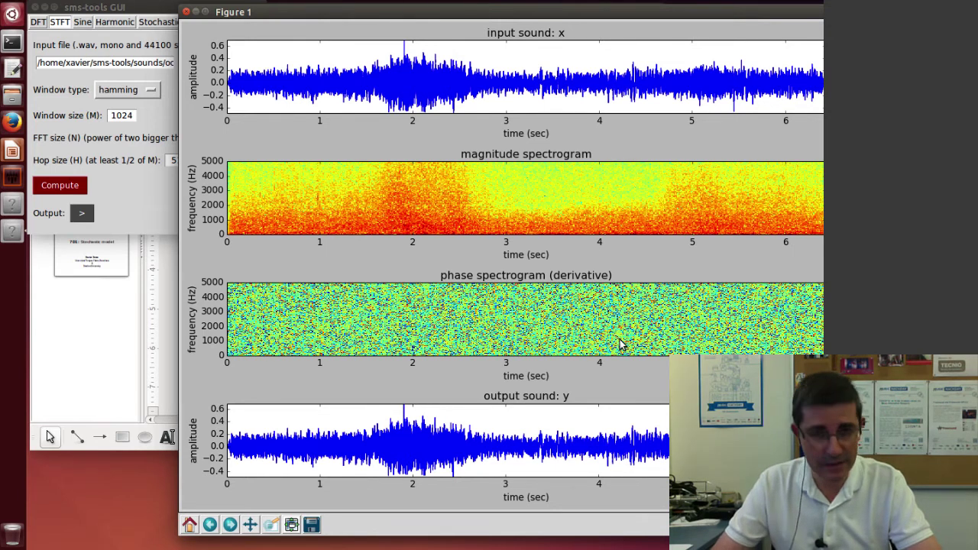
Step: Examine the phase and magnitude spectrograms up close from about 2 seconds onward, then restore the figure's original view
left_click(268, 527)
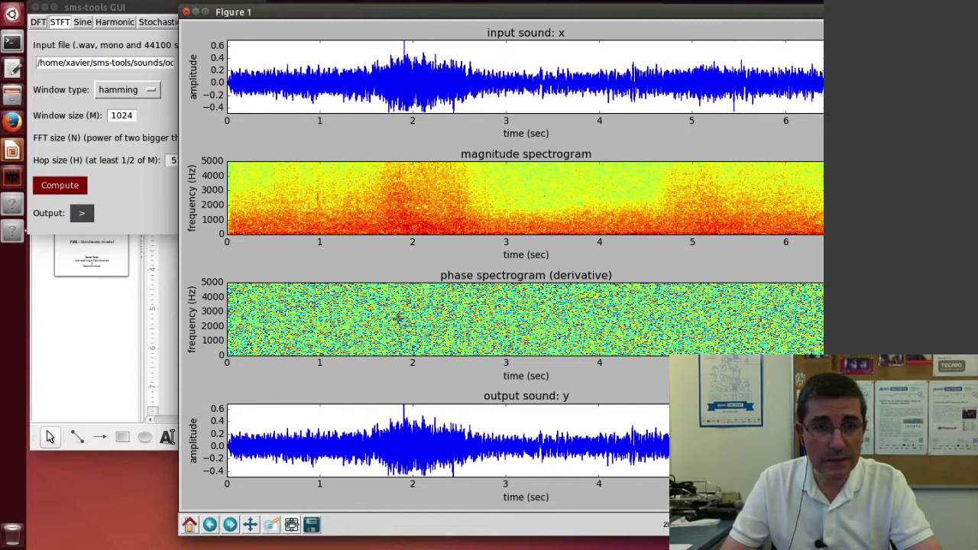
left_click_drag(405, 304, 451, 340)
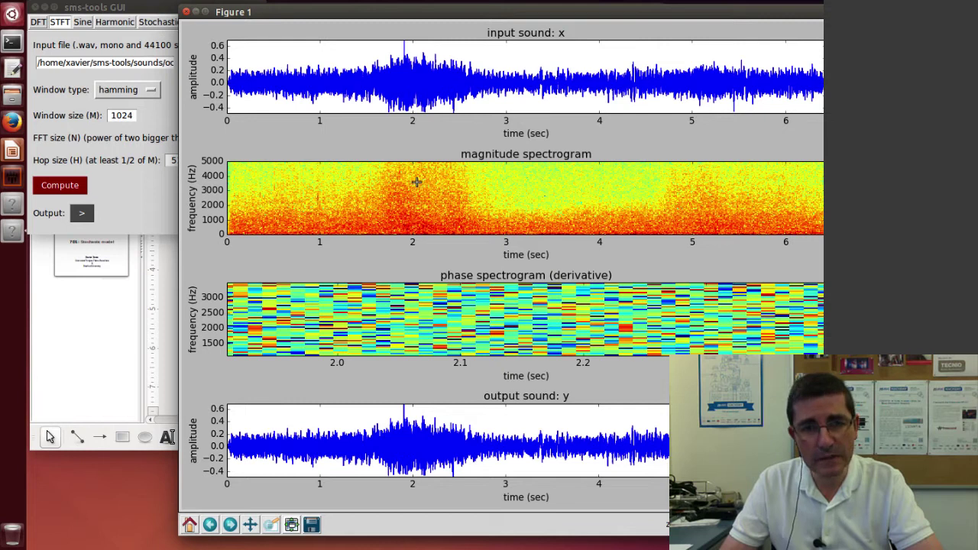
left_click_drag(420, 185, 446, 213)
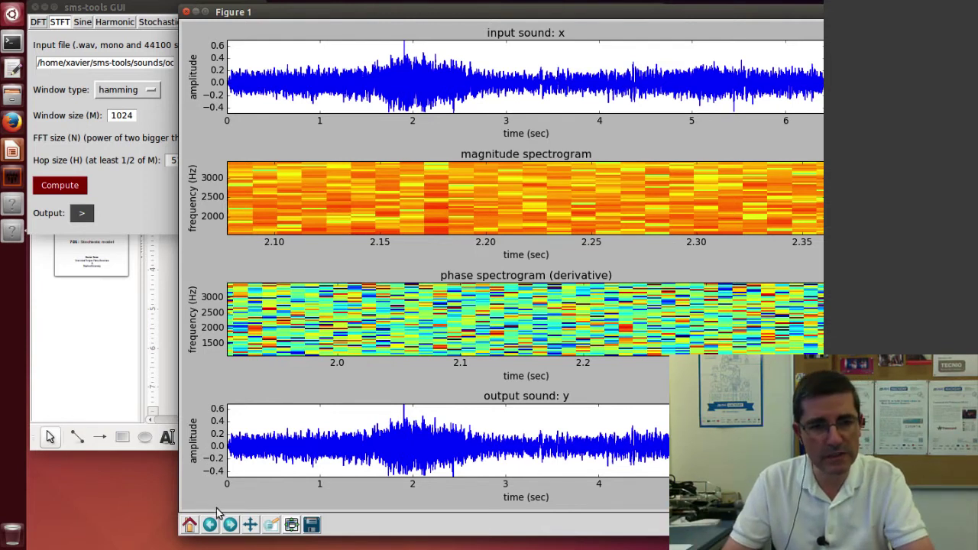
left_click(187, 530)
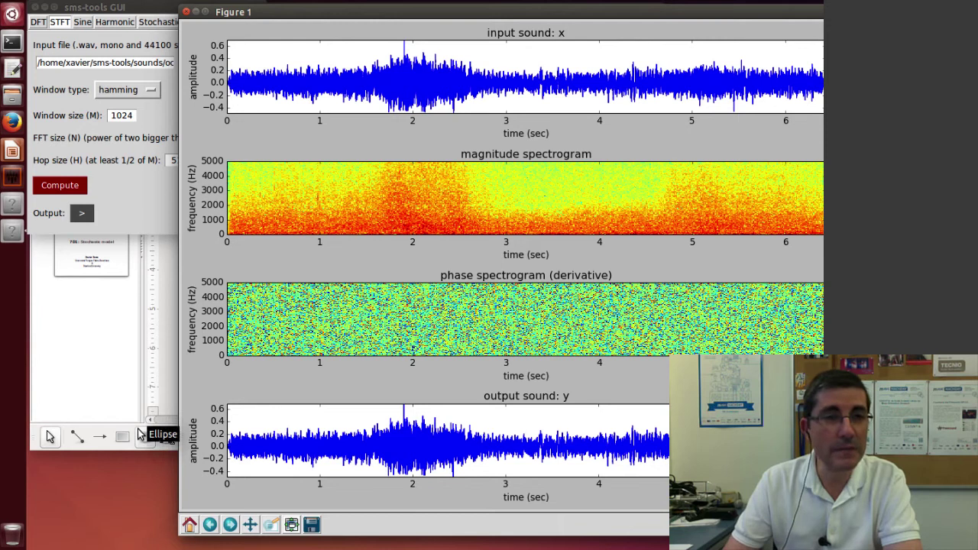
Step: Switch to the Sine model and load ocean.wav as its input file
left_click(84, 25)
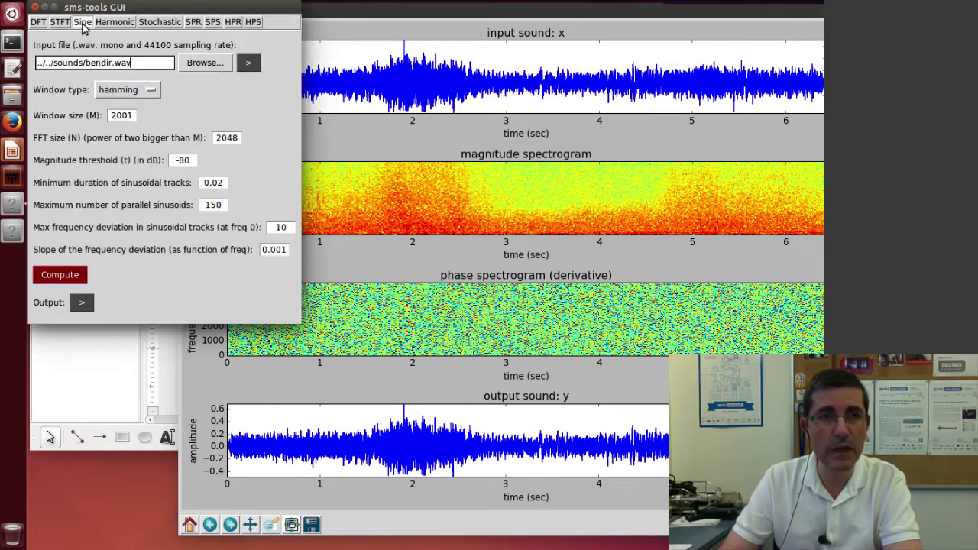
left_click(204, 63)
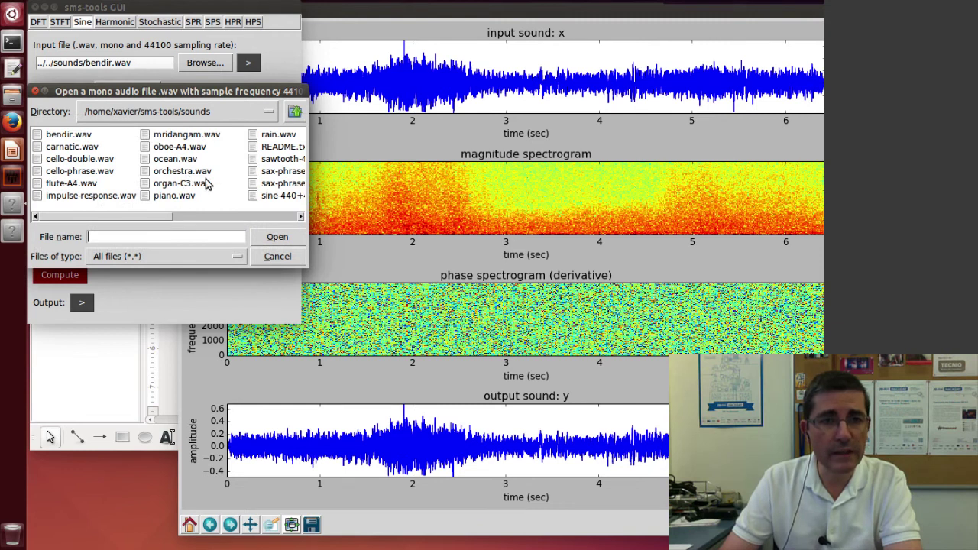
double_click(177, 159)
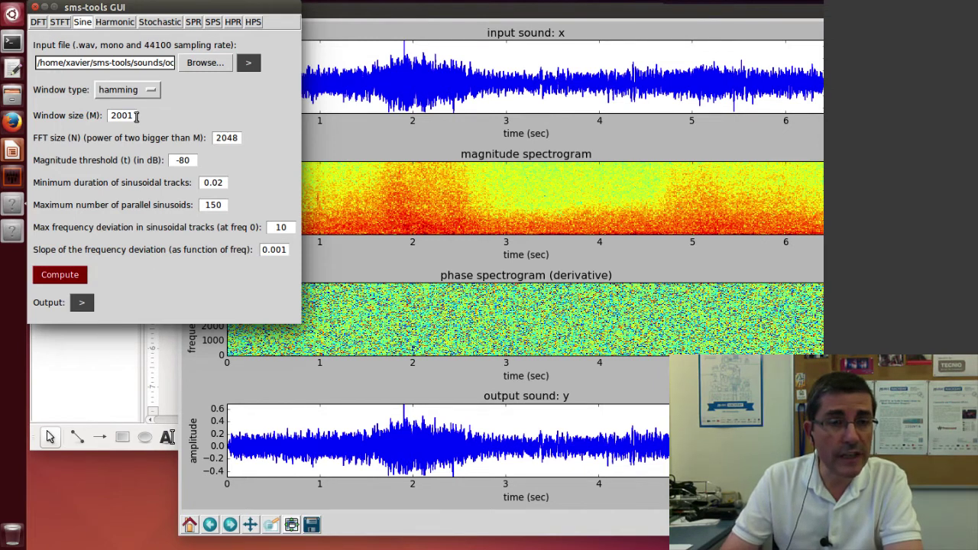
Step: Set both the window size and the FFT size of the Sine model to 1024
left_click(132, 116)
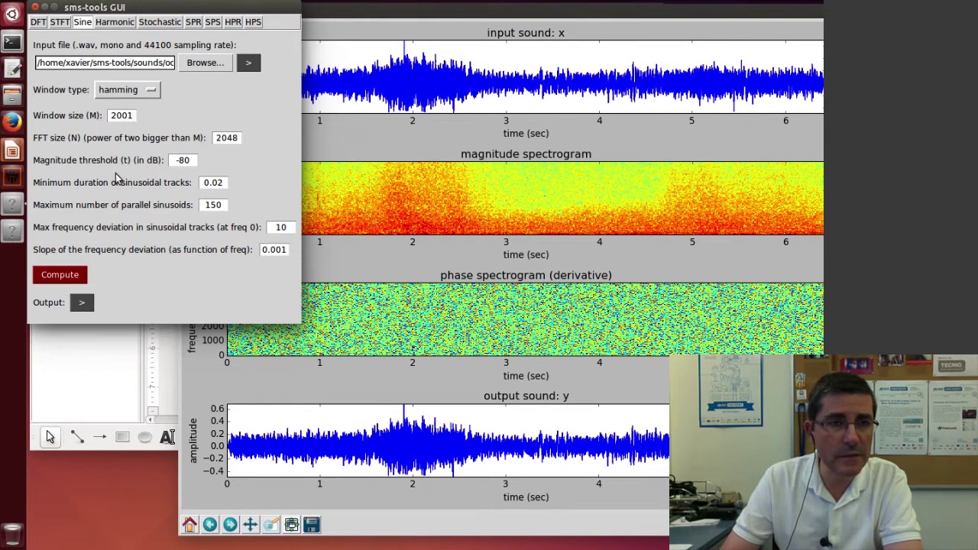
key("BackSpace")
key("BackSpace")
key("BackSpace")
key("BackSpace")
type("10")
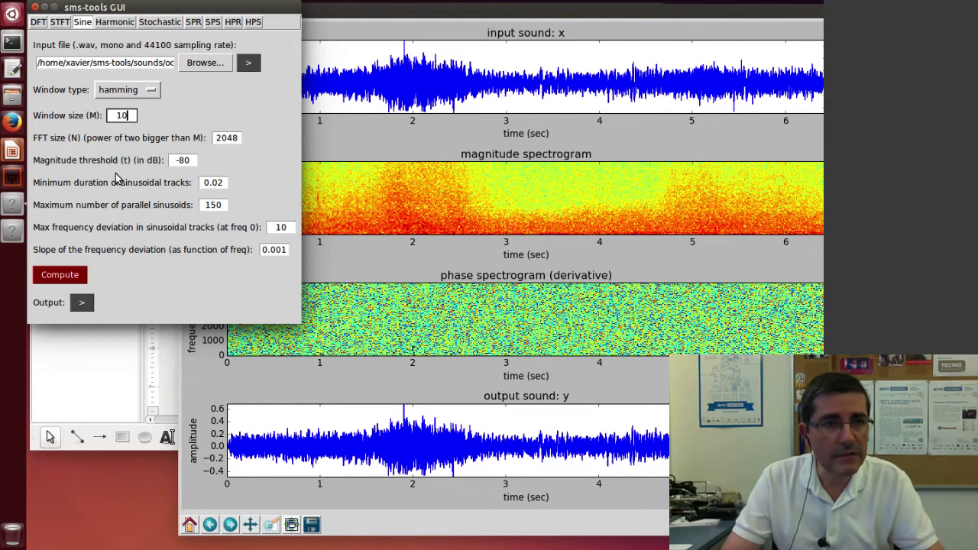
key("BackSpace")
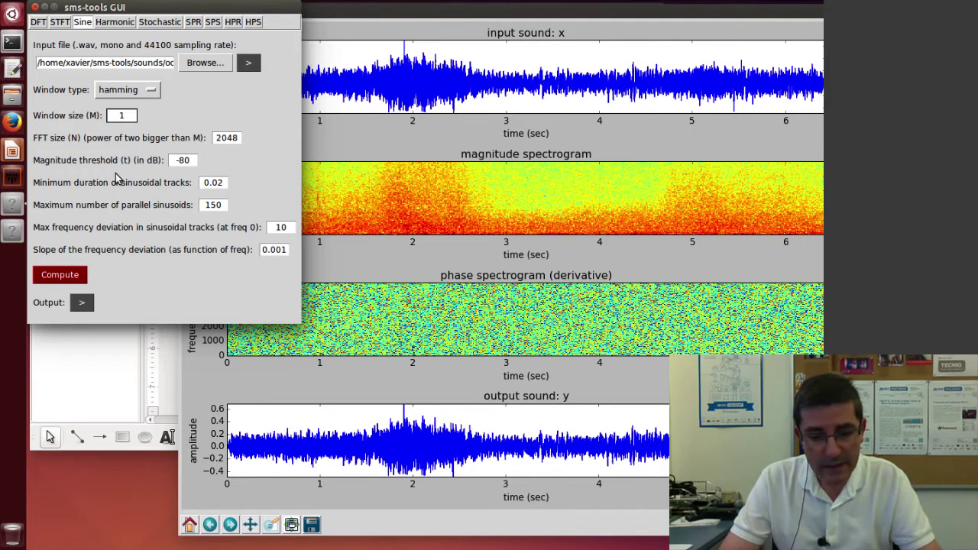
type("024")
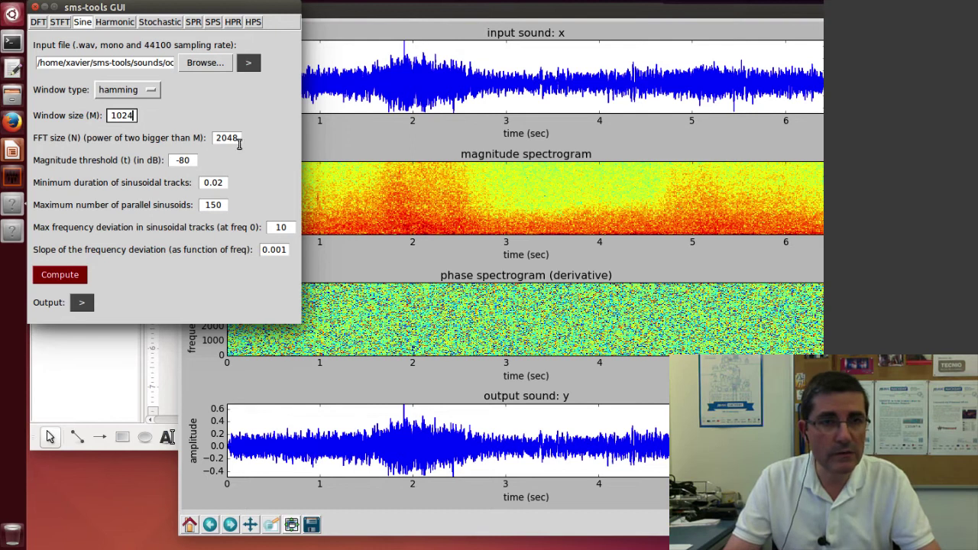
left_click_drag(238, 142, 186, 143)
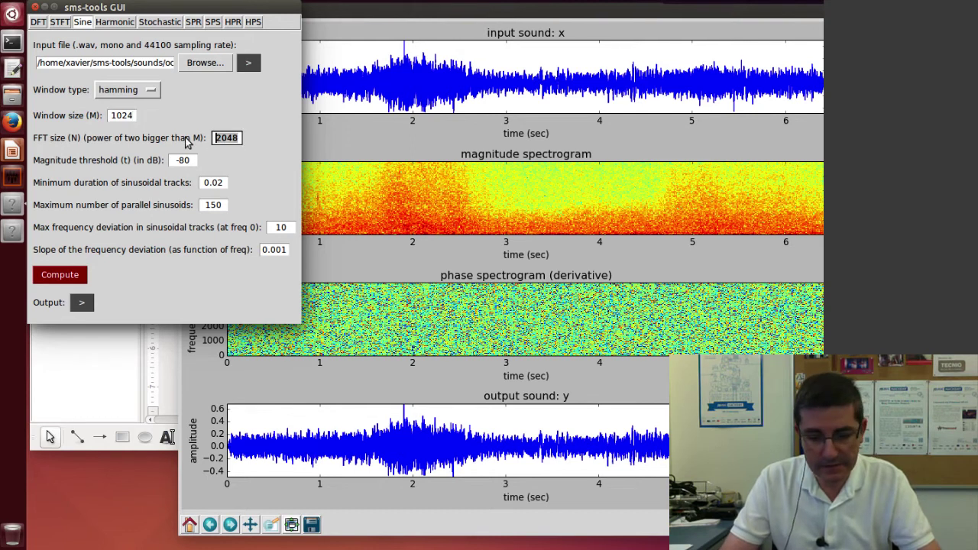
type("1024")
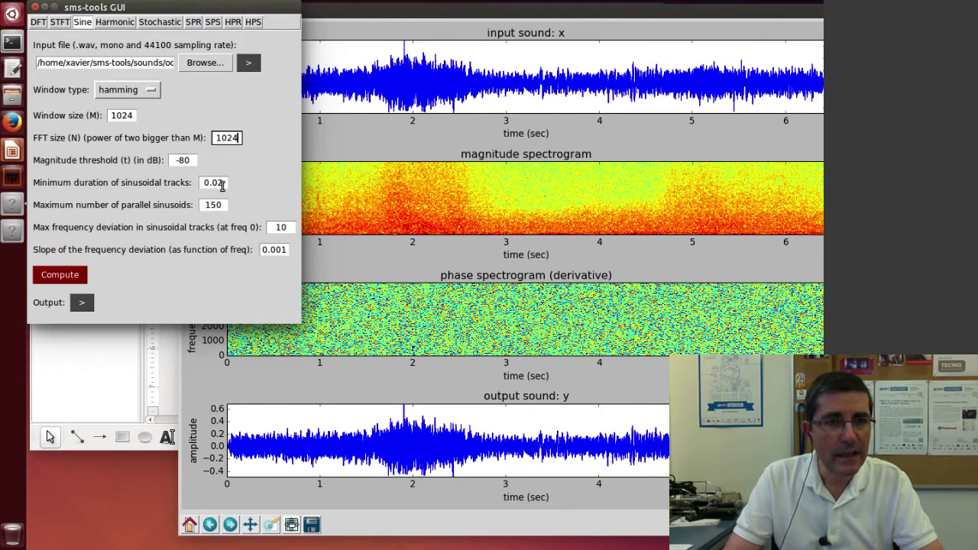
Step: Set the minimum duration of sinusoidal tracks to 0.01 and the maximum number of parallel sinusoids to 200
left_click(222, 184)
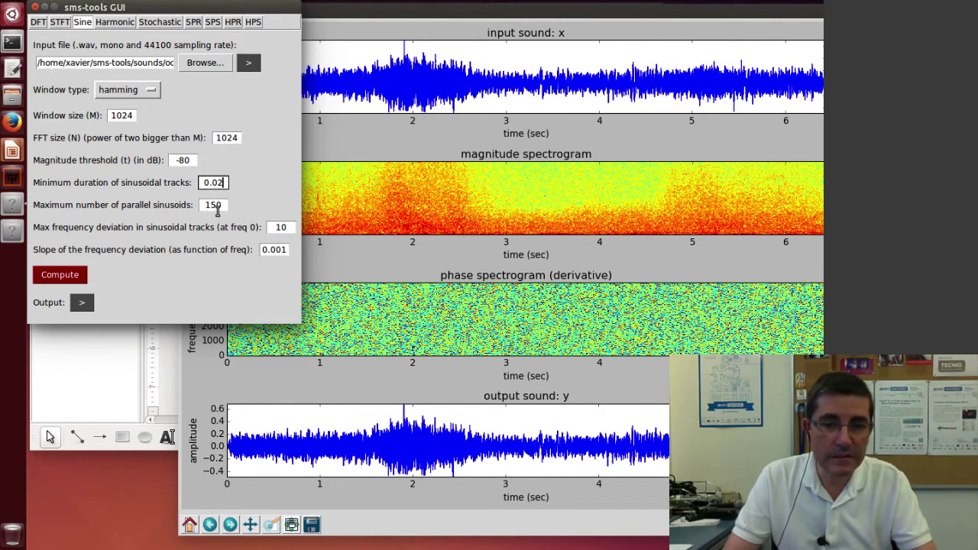
key("BackSpace")
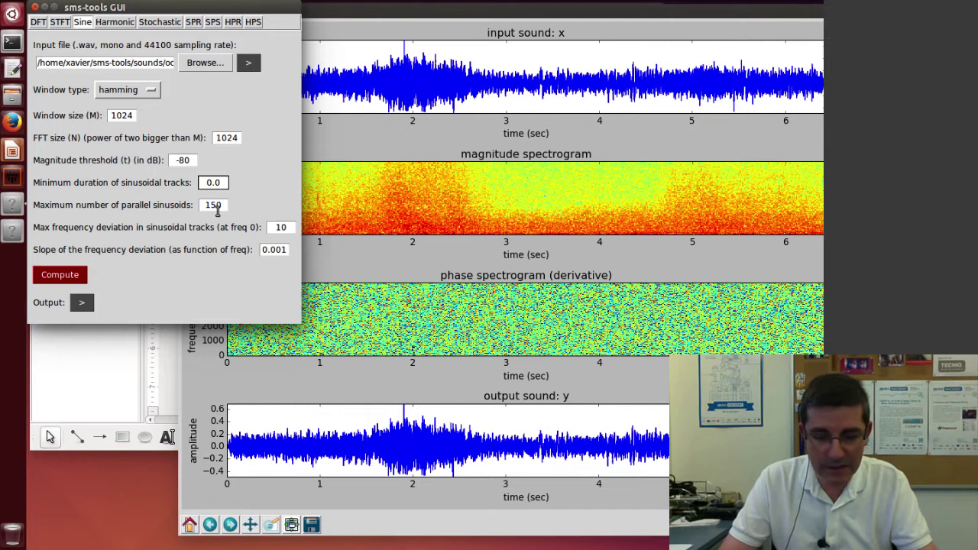
type("1")
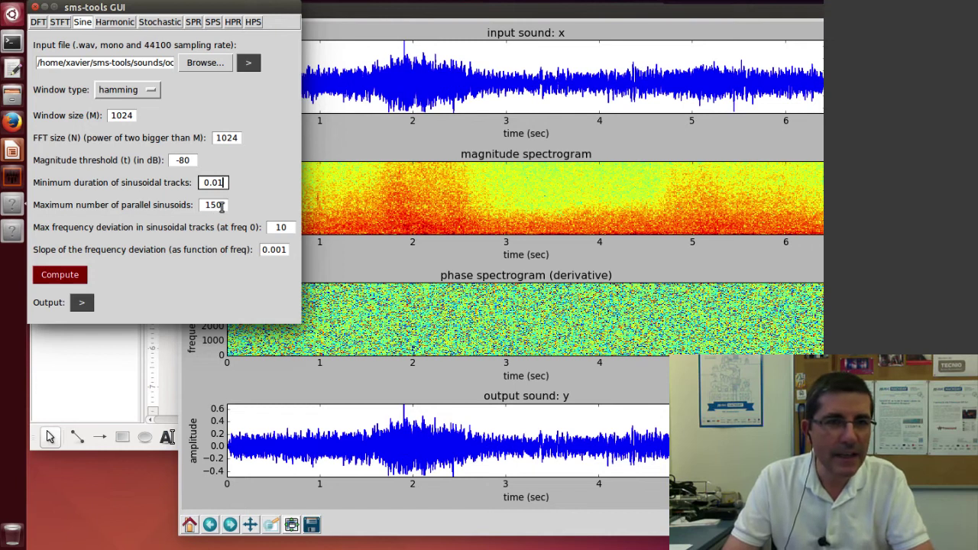
left_click(207, 206)
double_click(207, 207)
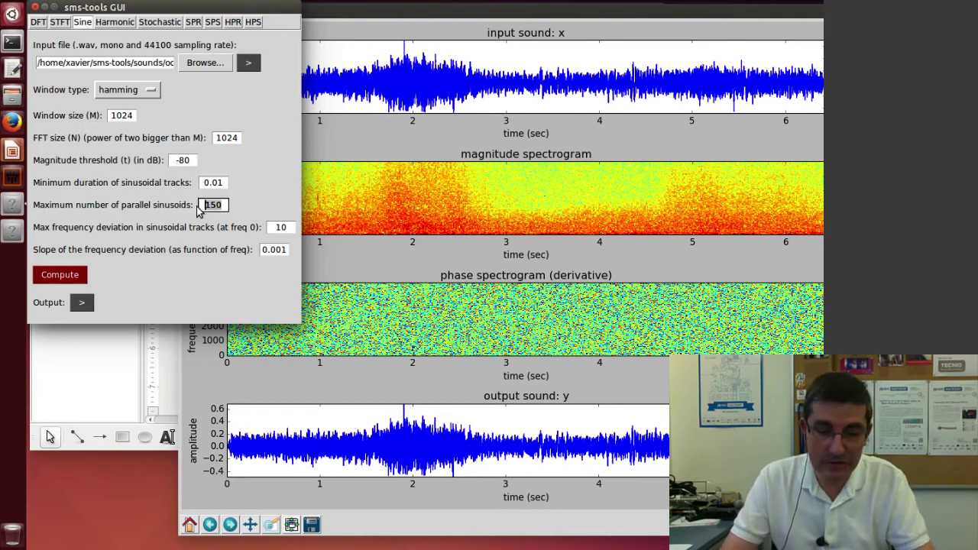
type("200")
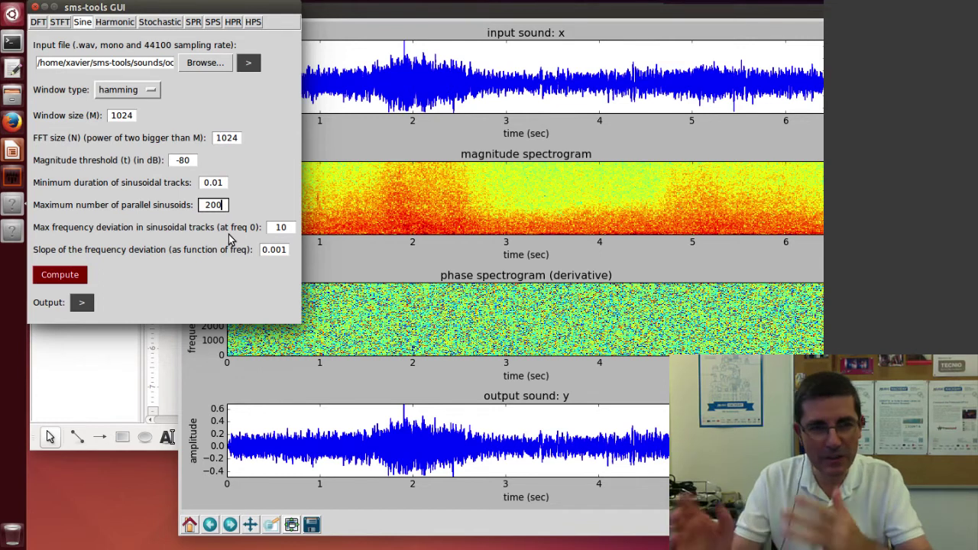
Step: Compute the sinusoidal model of the ocean sound, move its figure off the settings, and play the synthesized output
left_click(76, 280)
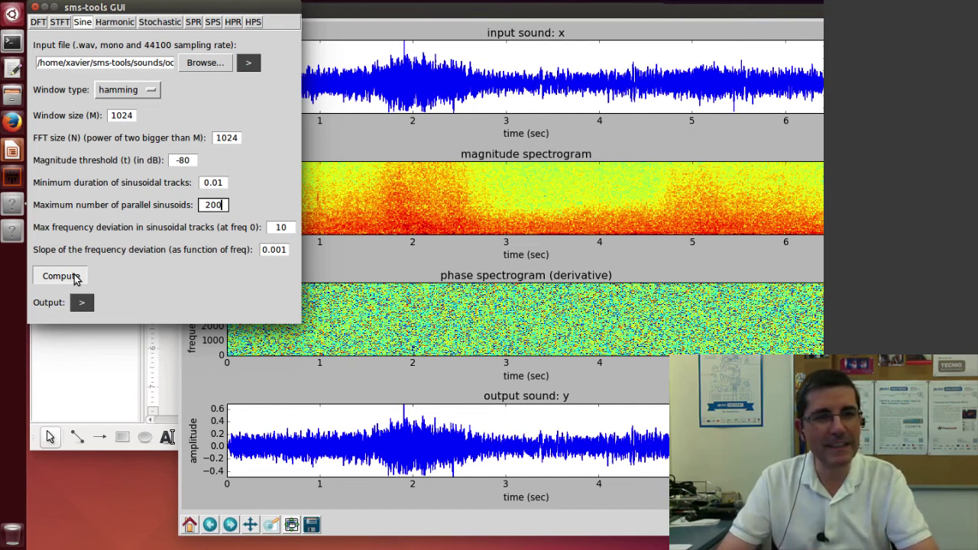
left_click(61, 275)
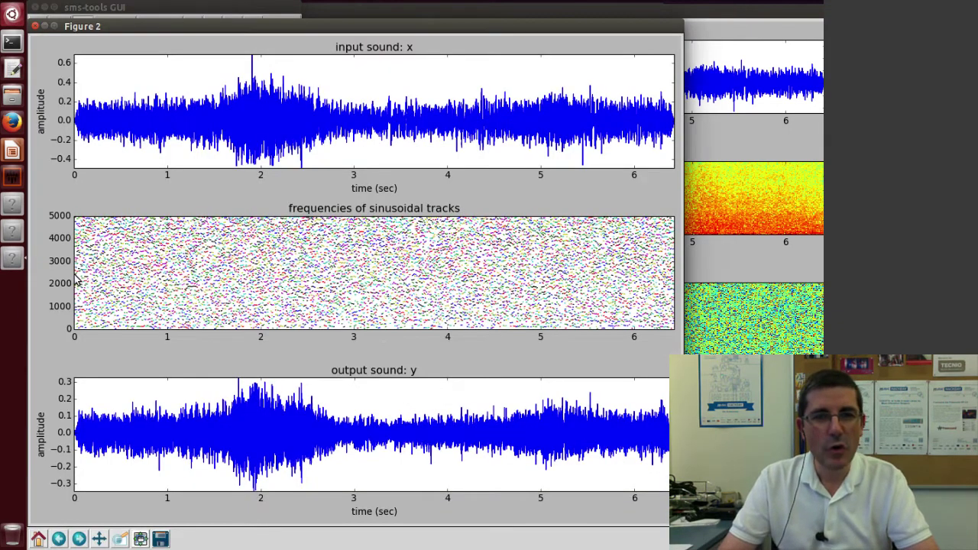
left_click_drag(140, 26, 300, 19)
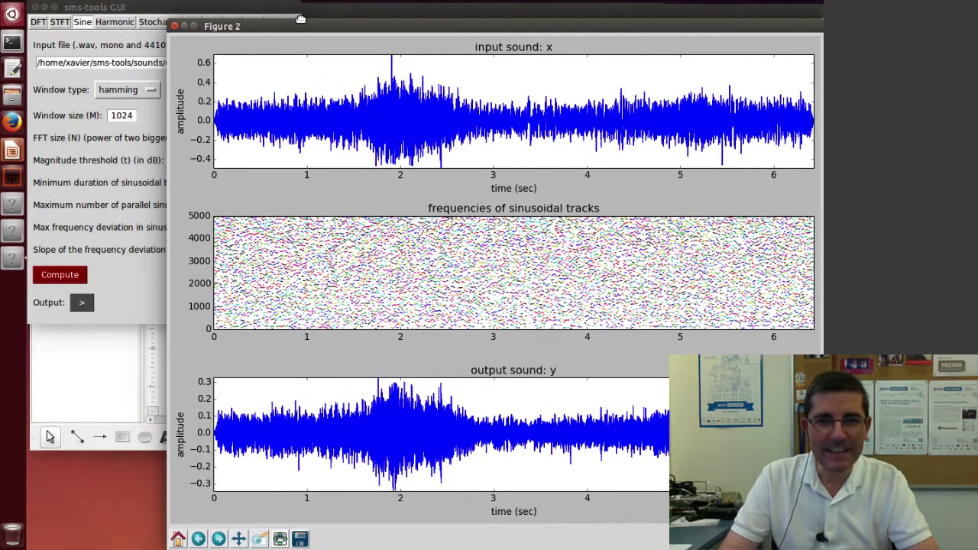
left_click(84, 303)
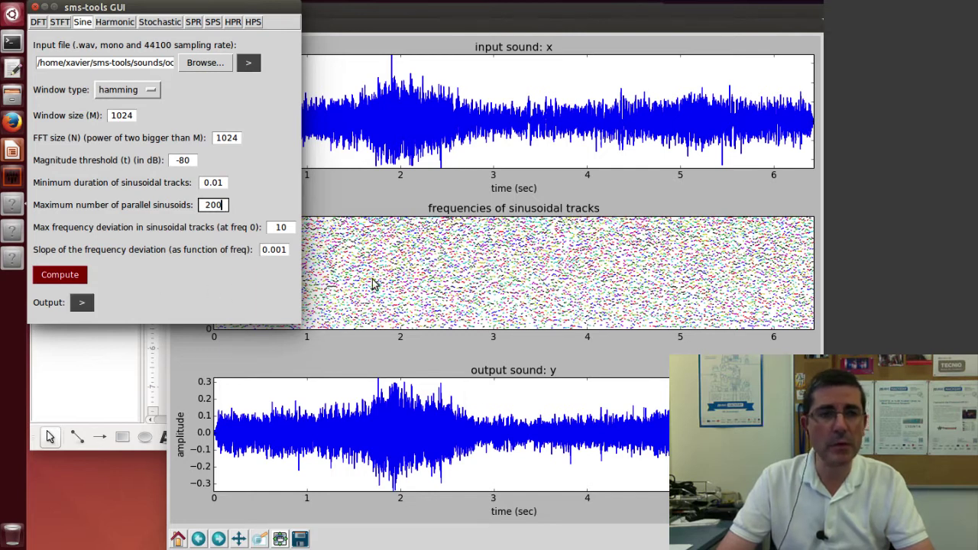
Step: Switch to the Stochastic model and load ocean.wav as its input file
left_click(166, 22)
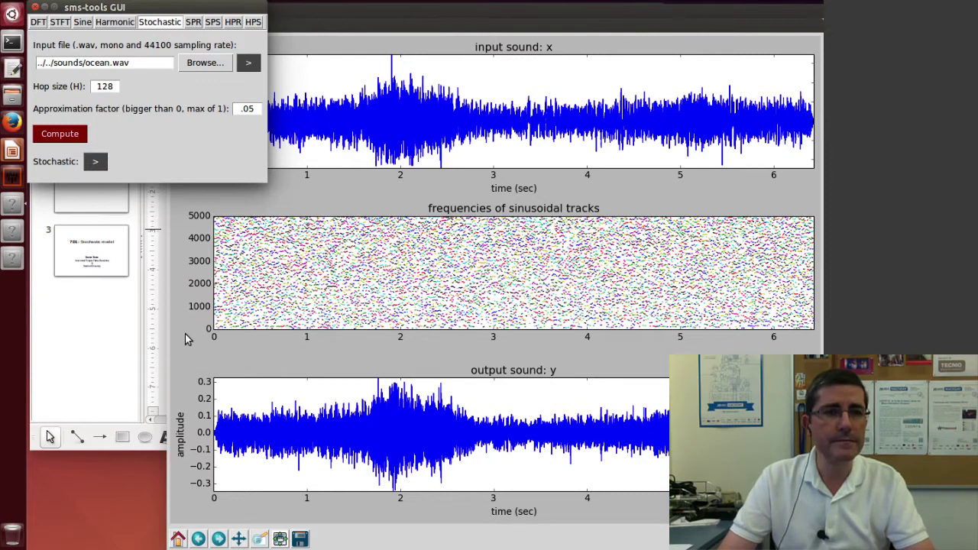
left_click(200, 66)
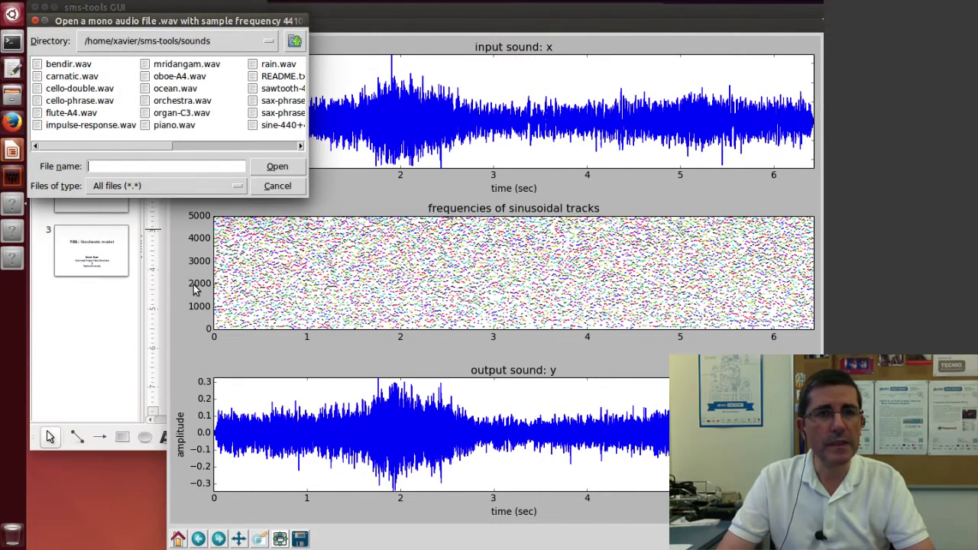
double_click(174, 88)
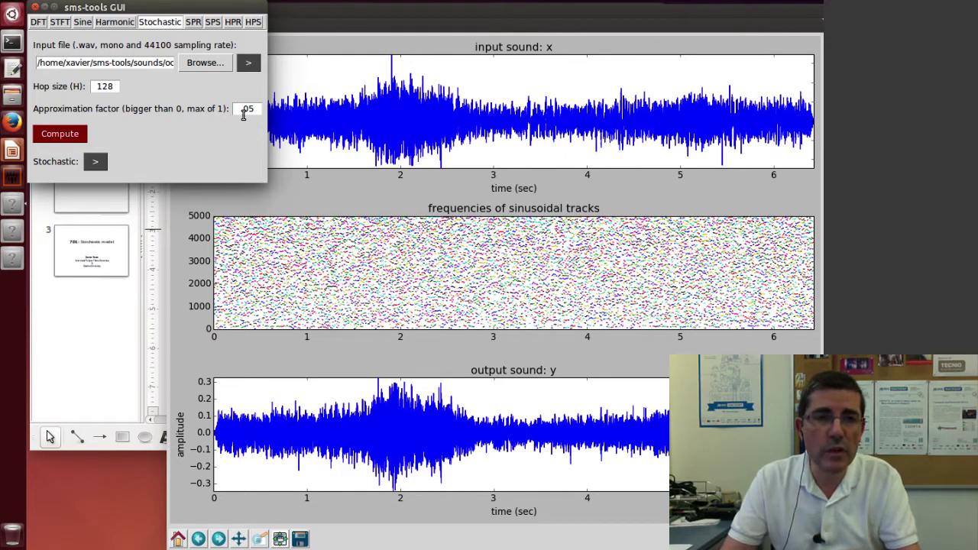
Step: Set the stochastic approximation factor to .1 and compute the stochastic model of the ocean sound
left_click_drag(257, 109, 245, 109)
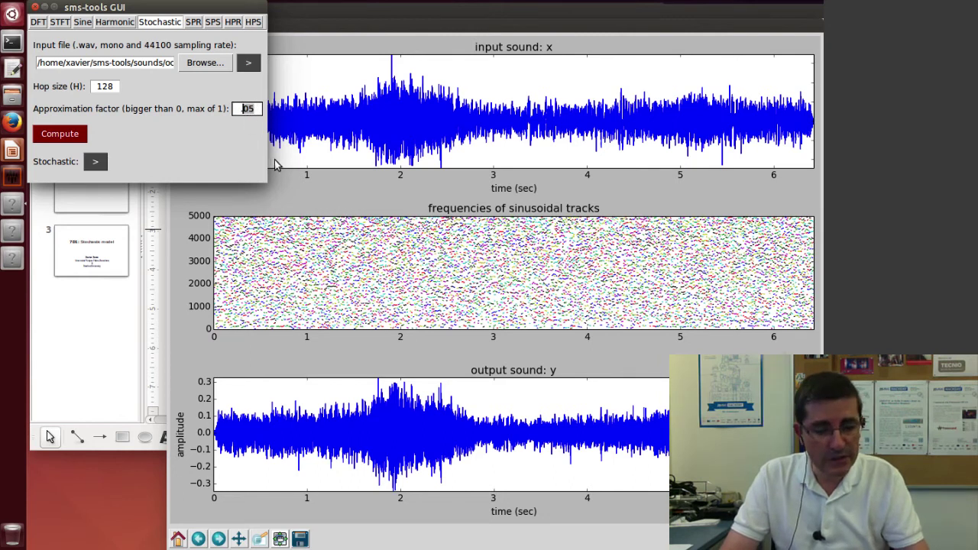
type(".1")
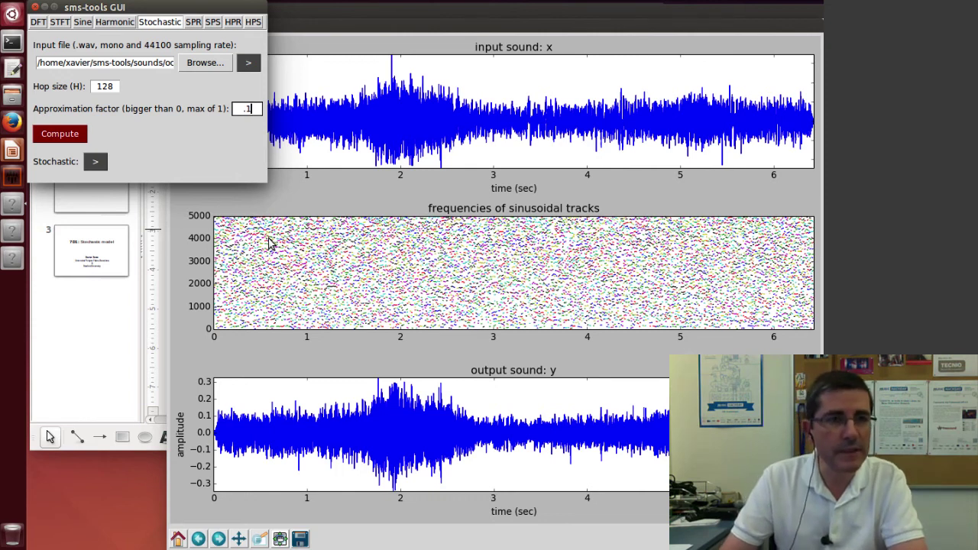
left_click(55, 139)
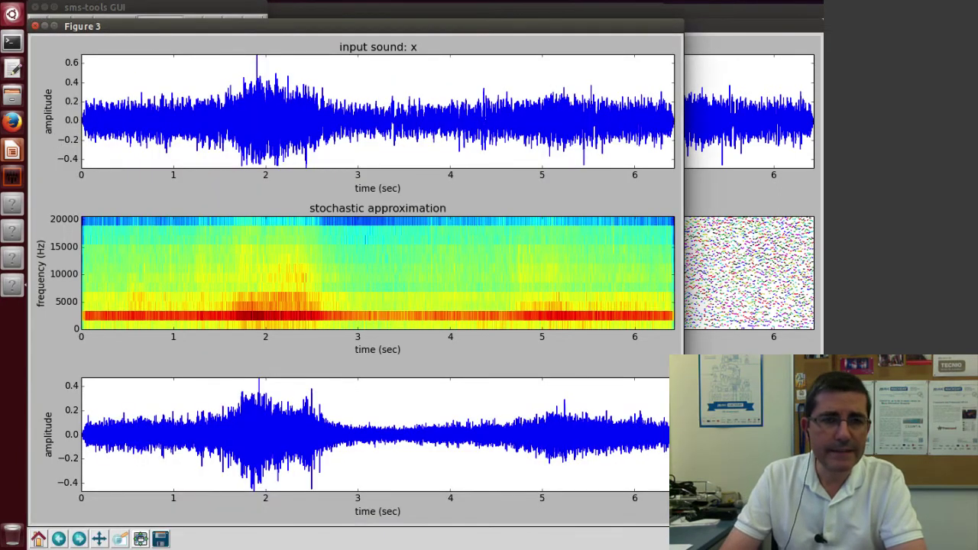
Step: Move the stochastic model figure off the settings and close the sinusoidal model figure behind it
left_click_drag(153, 31, 337, 106)
left_click(372, 36)
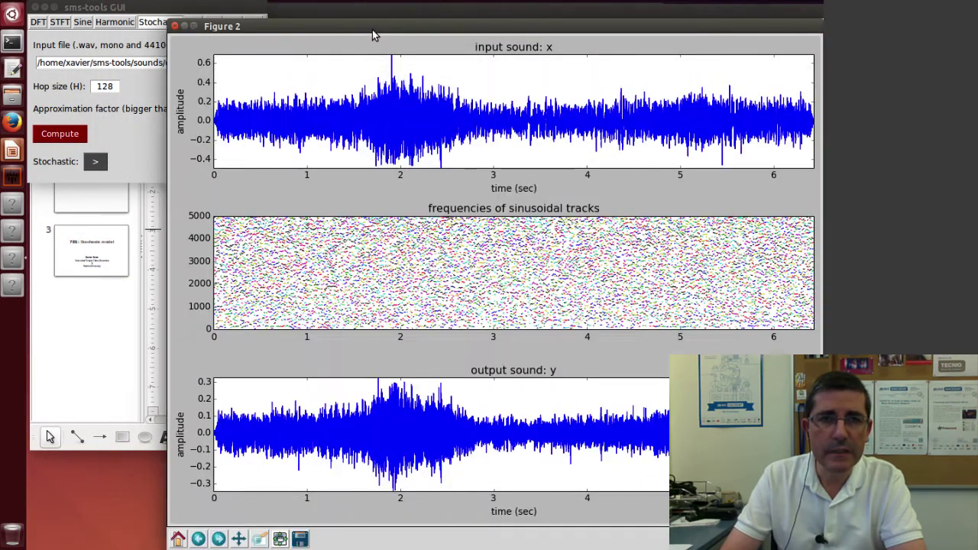
left_click(173, 27)
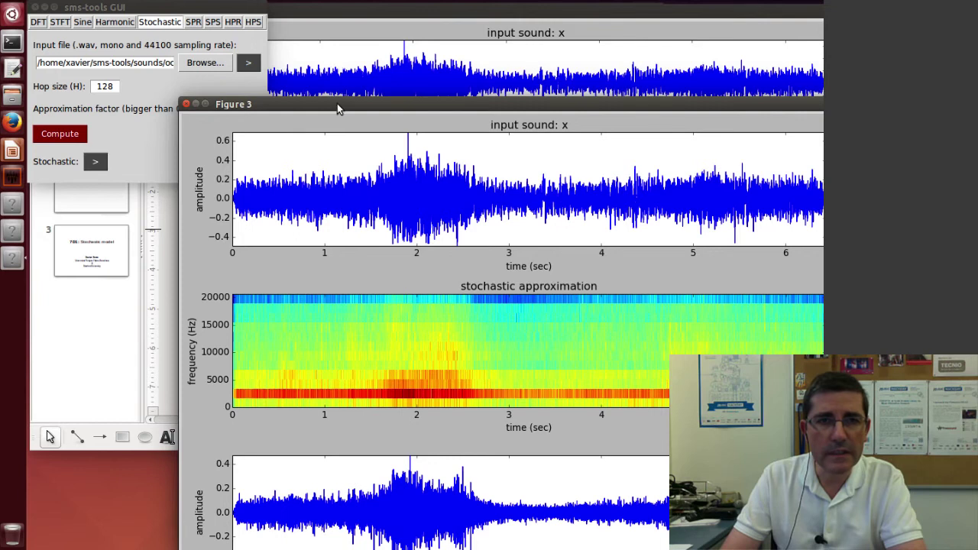
Step: Compare the stochastic approximation with the STFT magnitude spectrogram and play the stochastic output of the ocean sound
left_click_drag(338, 106, 359, 243)
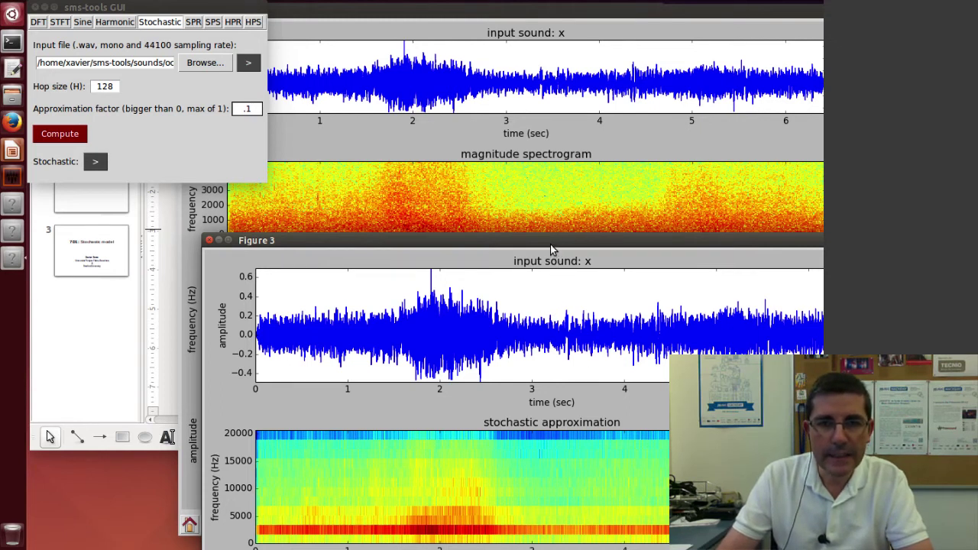
left_click_drag(551, 249, 565, 71)
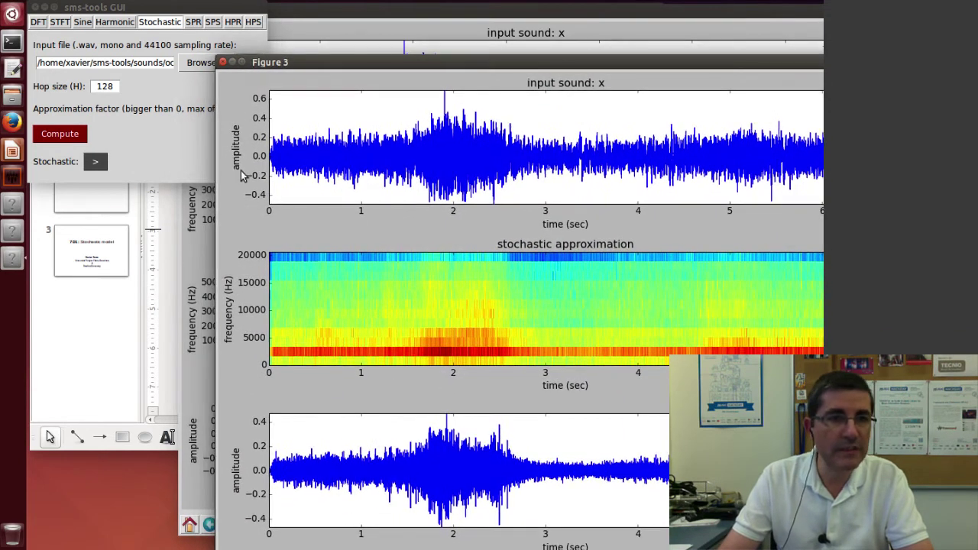
left_click(95, 166)
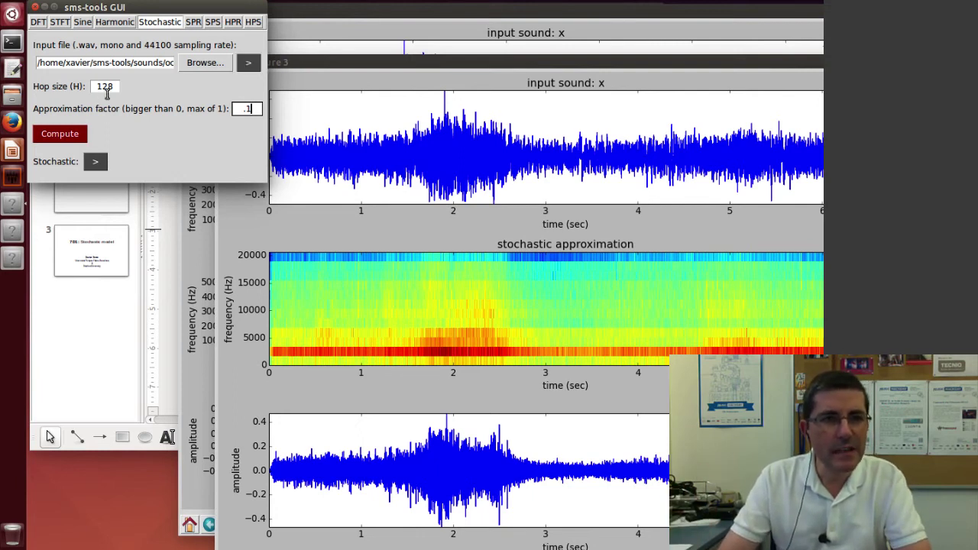
Step: Set the hop size to 64 and the approximation factor to .5, and recompute the stochastic model of the ocean sound
left_click_drag(115, 87, 93, 87)
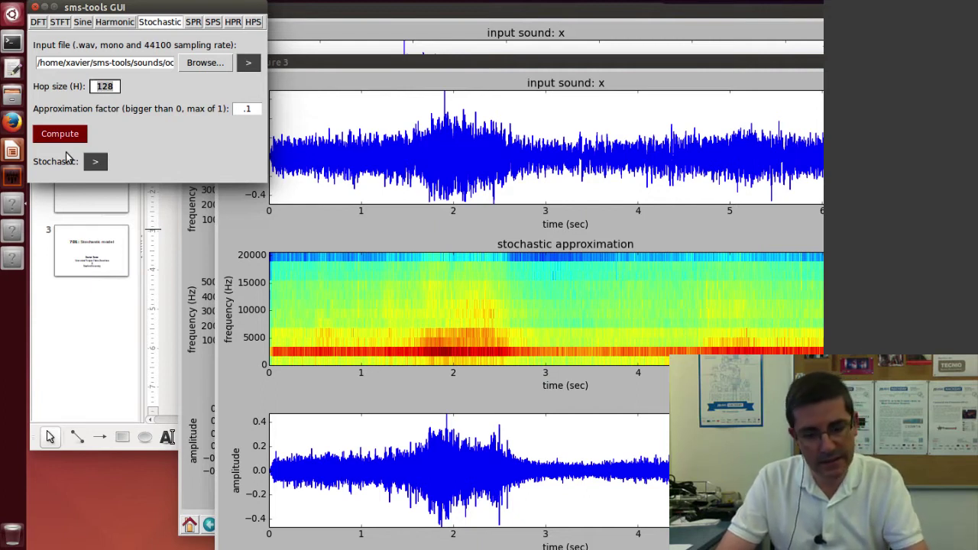
type("64")
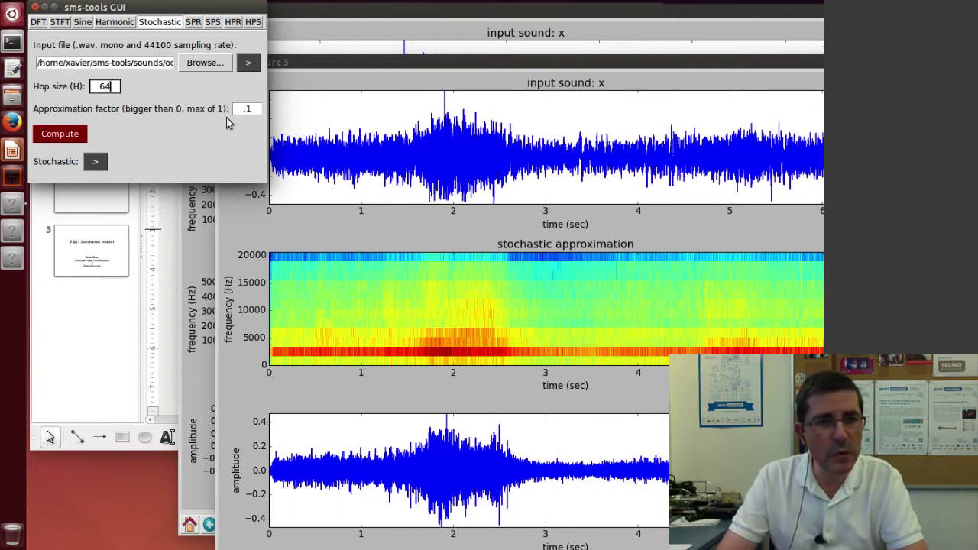
left_click_drag(252, 111, 245, 109)
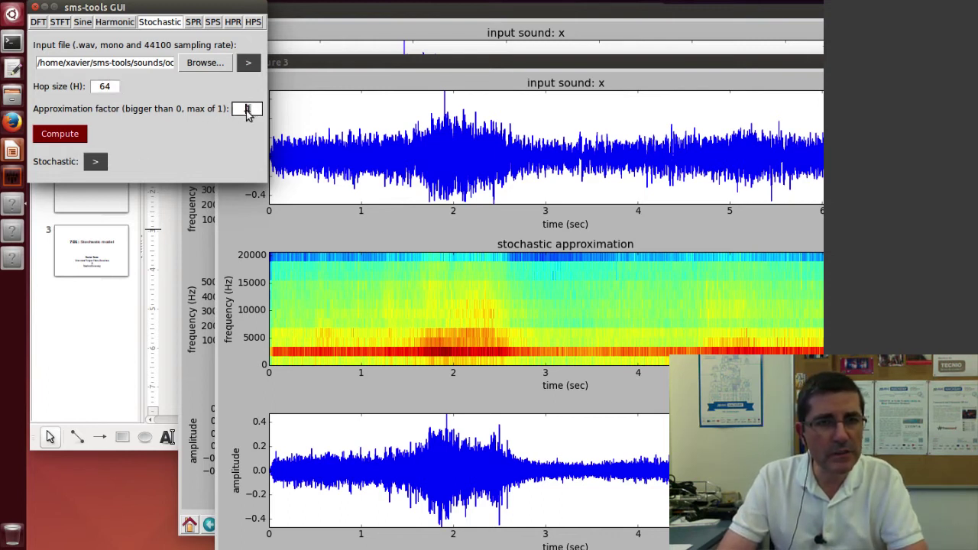
type(".5")
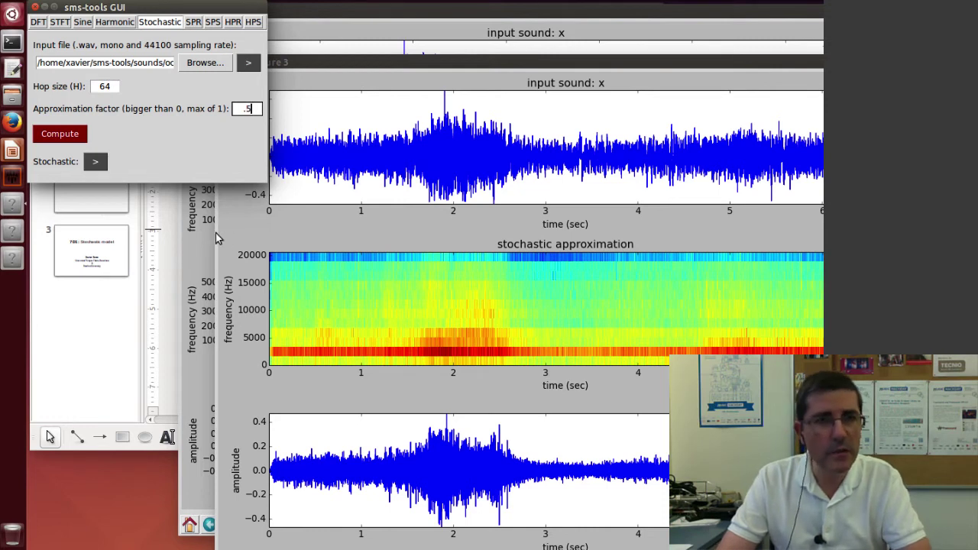
left_click(60, 136)
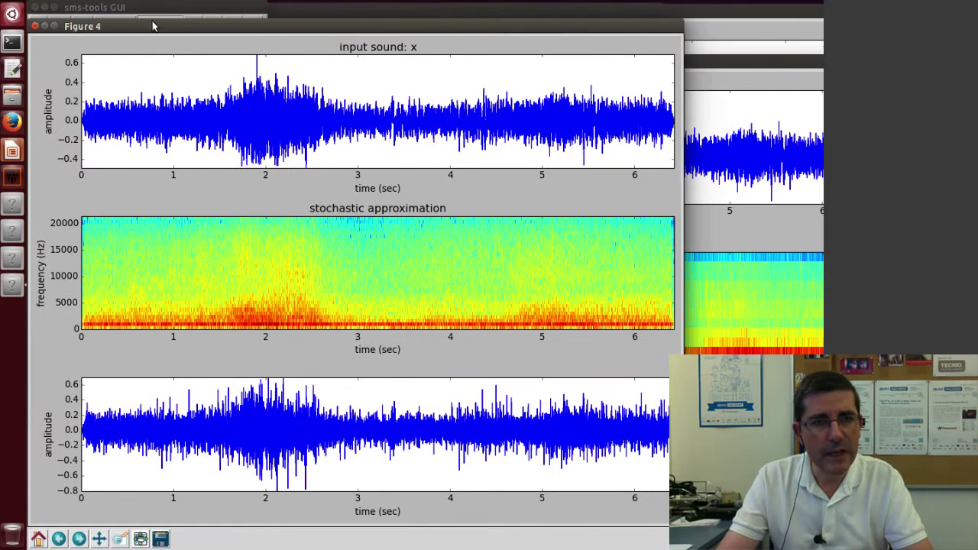
Step: Move the recomputed stochastic figure off the settings and play its synthesized ocean sound
left_click_drag(156, 23, 336, 174)
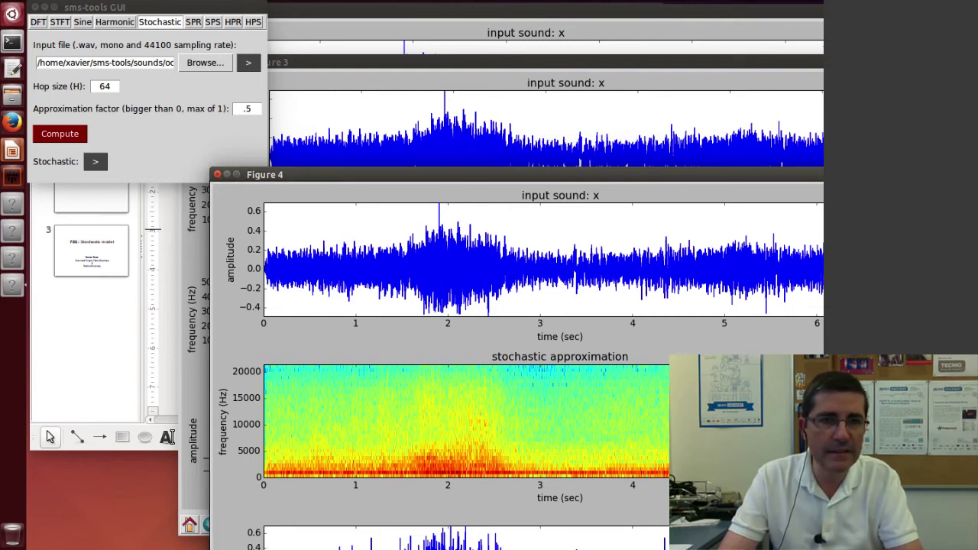
left_click_drag(296, 178, 311, 38)
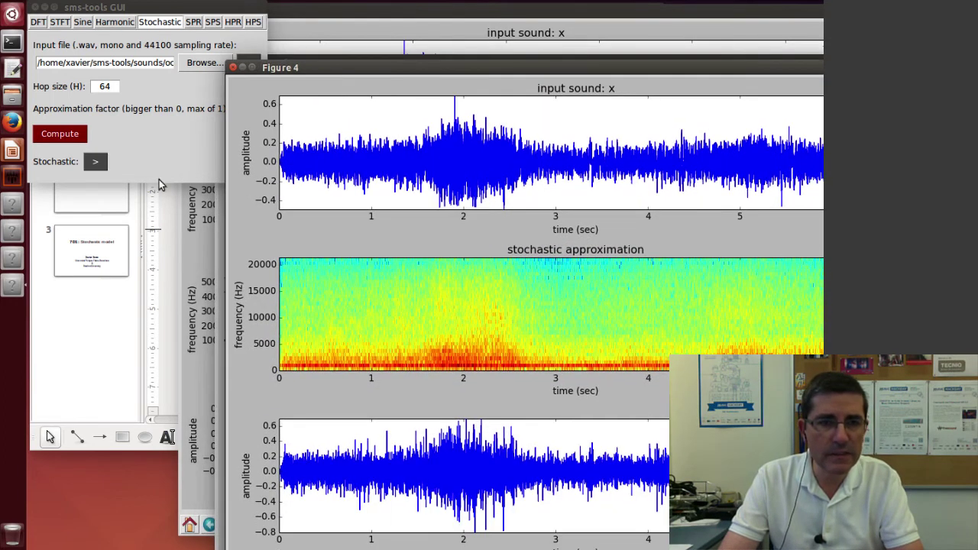
left_click(99, 164)
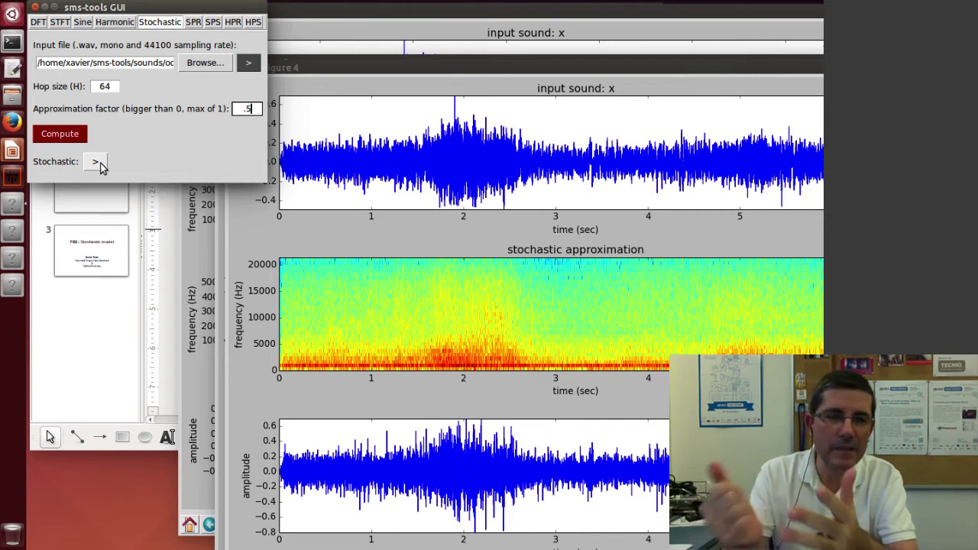
left_click(100, 162)
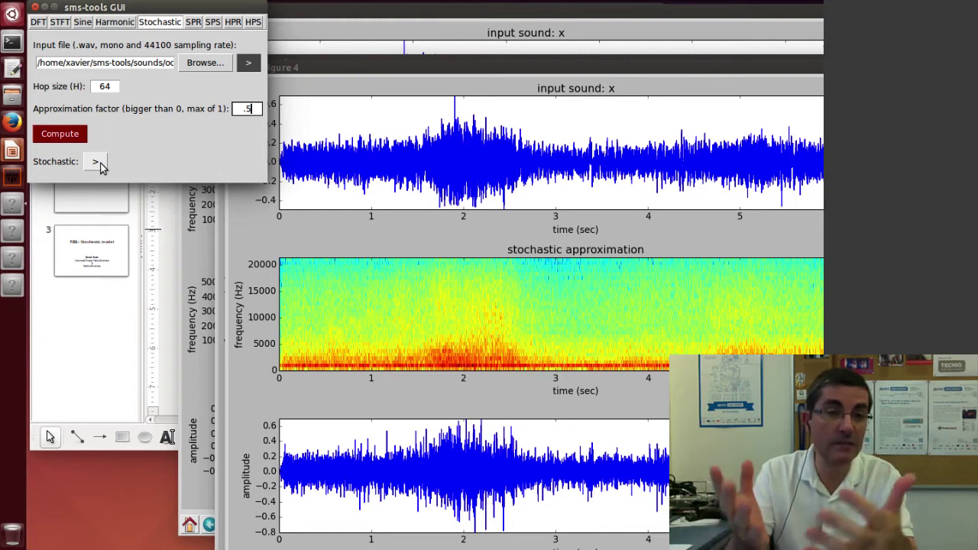
Step: Load a speech recording from the sms-tools sounds folder as the stochastic model's input file
left_click(205, 63)
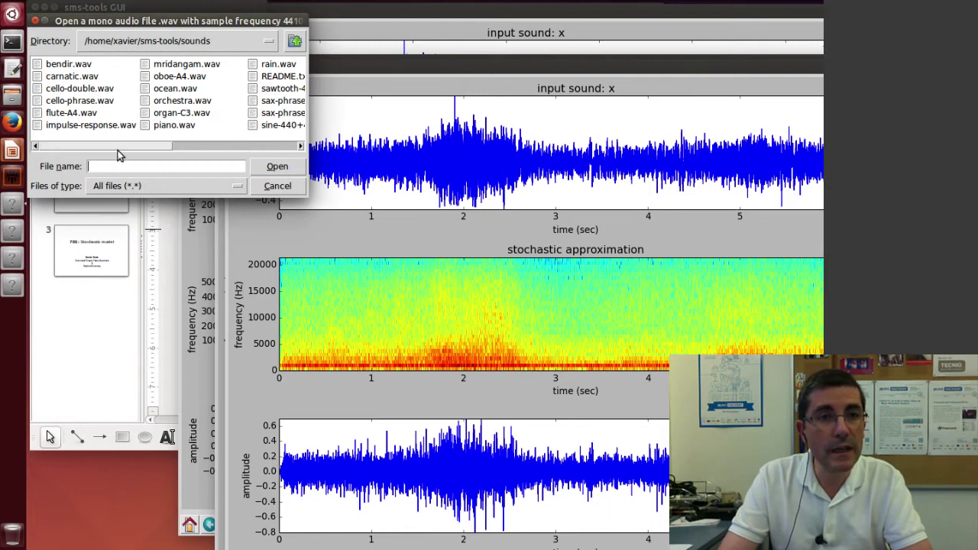
left_click_drag(118, 146, 218, 148)
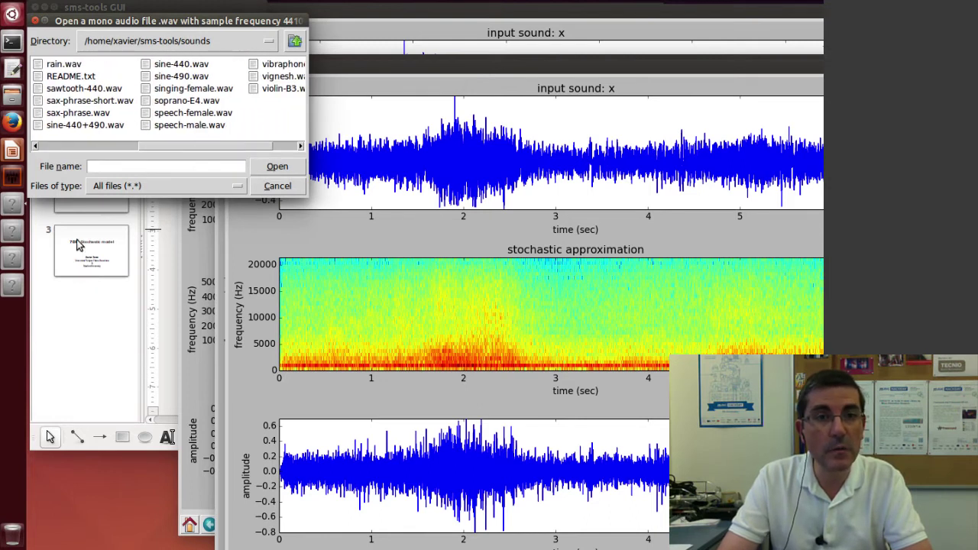
key("Escape")
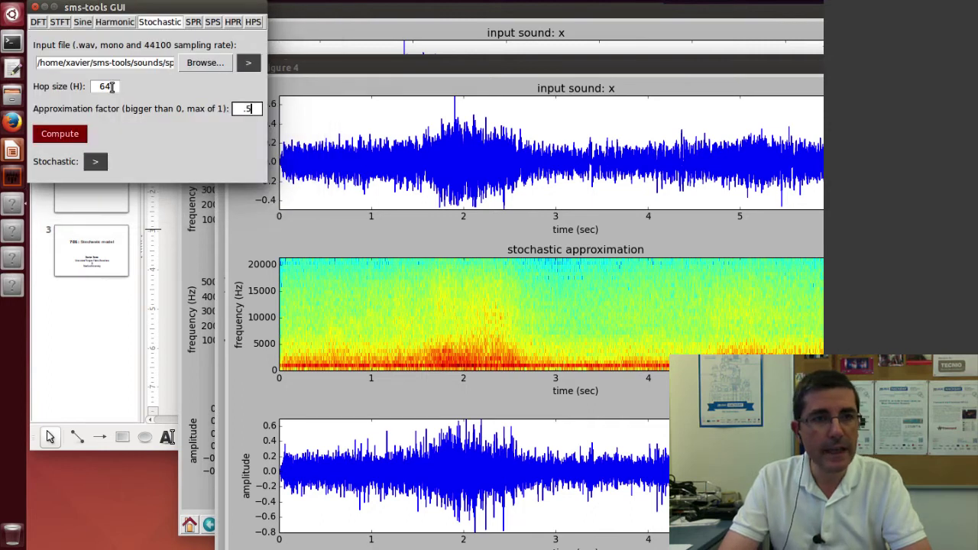
Step: Set the hop size to 256 and the approximation factor to .2 for the speech sound
double_click(105, 86)
type("256")
double_click(248, 108)
type(".2")
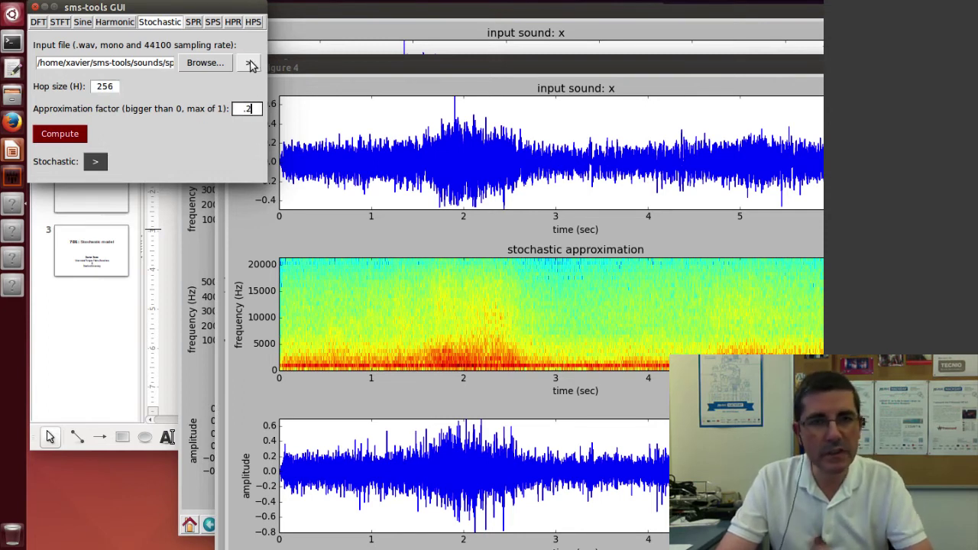
Step: Compute the stochastic model of the speech sound and listen to both the original and the stochastic output
left_click(250, 64)
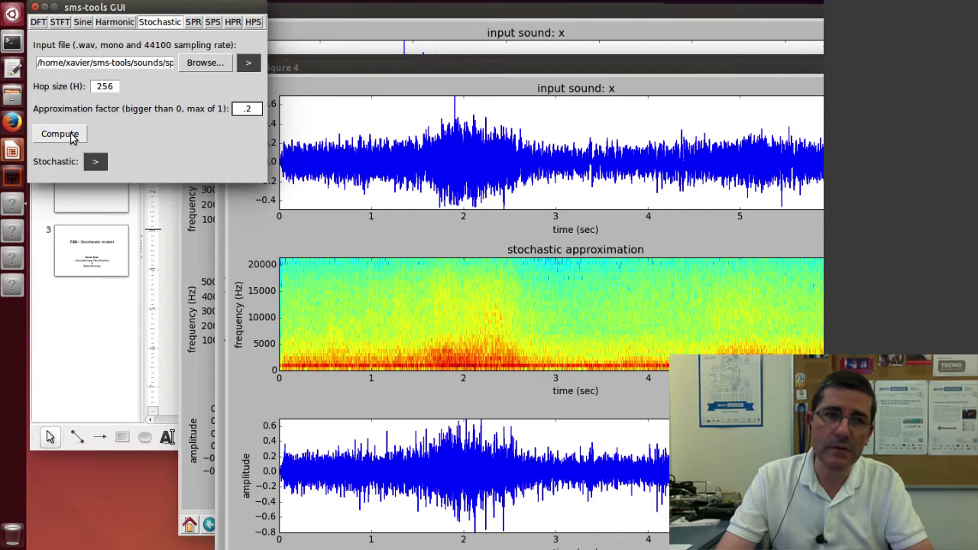
left_click(73, 136)
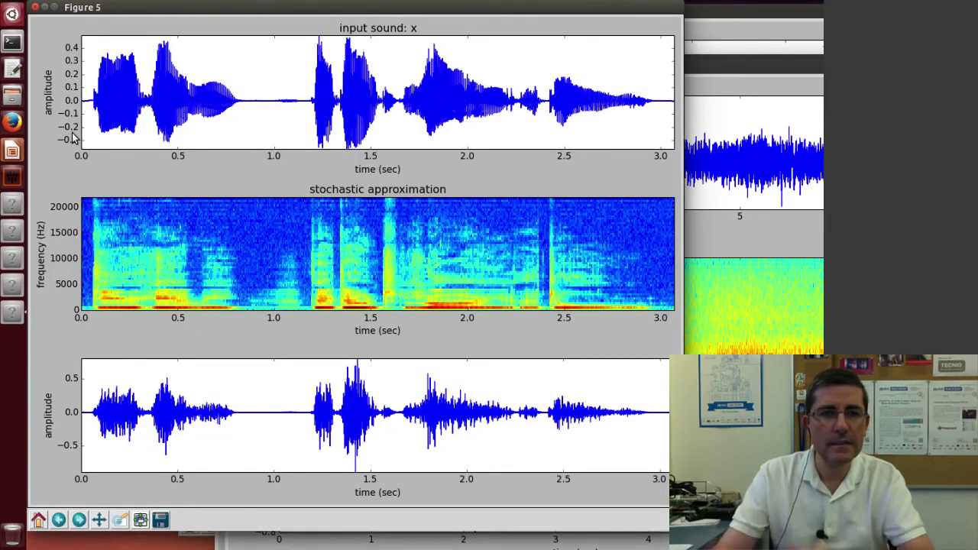
left_click_drag(171, 9, 333, 49)
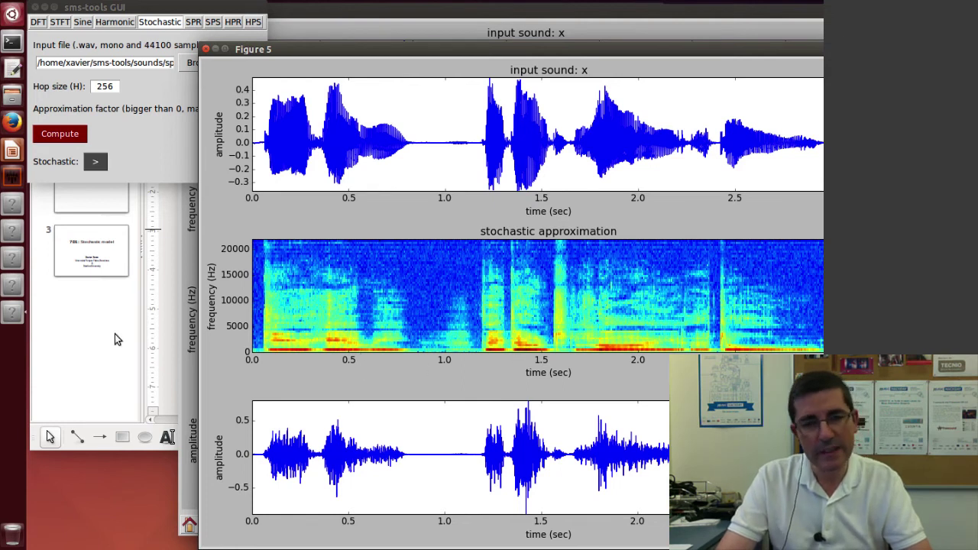
left_click(93, 164)
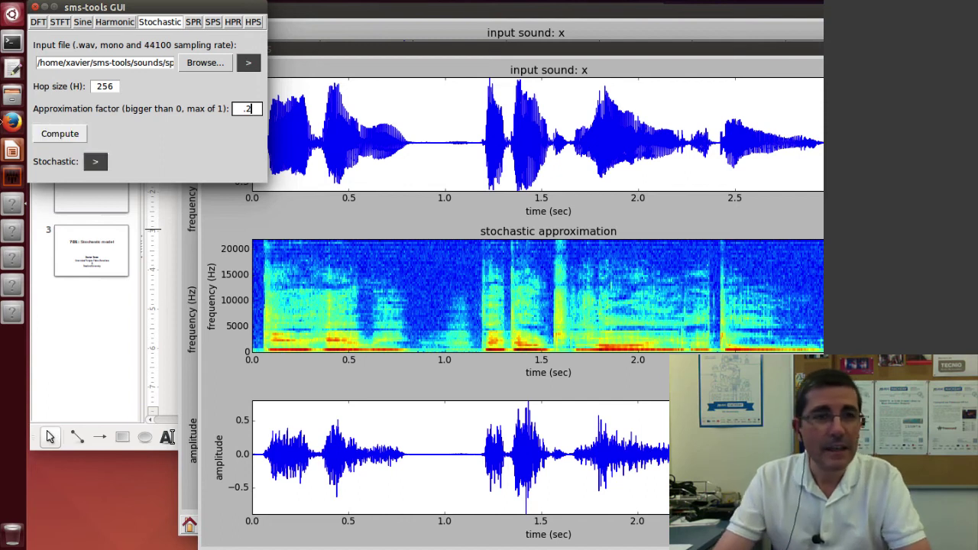
Step: Switch to the 7D1 Stochastic model presentation in LibreOffice Impress and start the slide show from the current slide
left_click(12, 151)
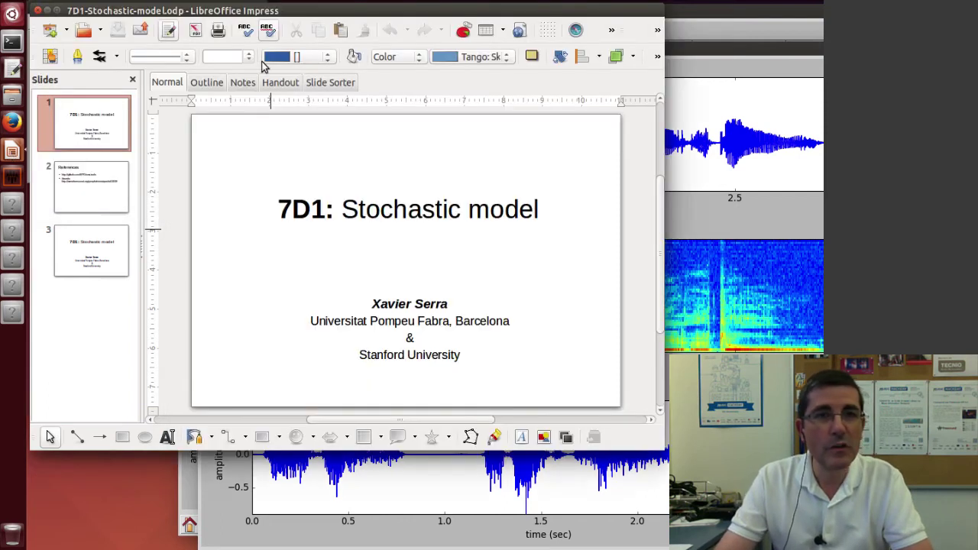
left_click(257, 12)
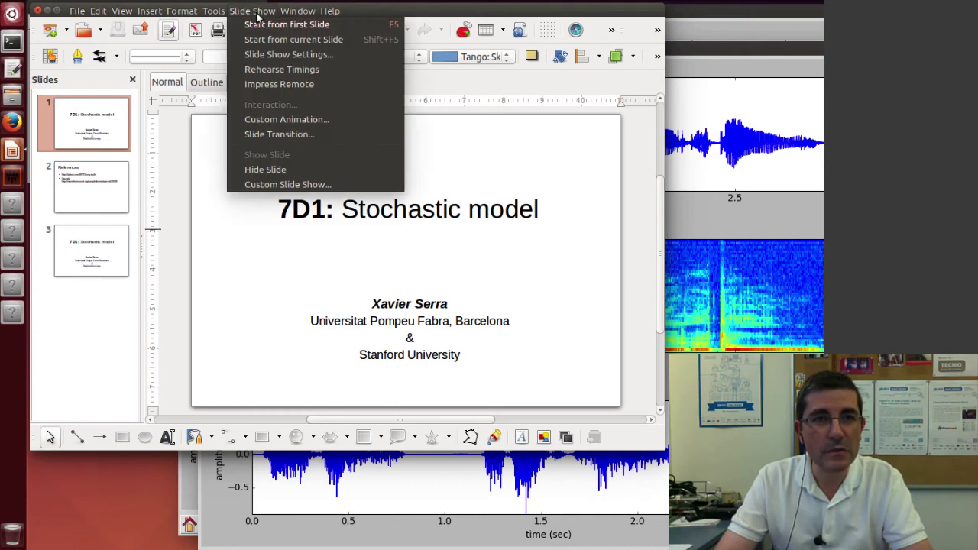
left_click(254, 40)
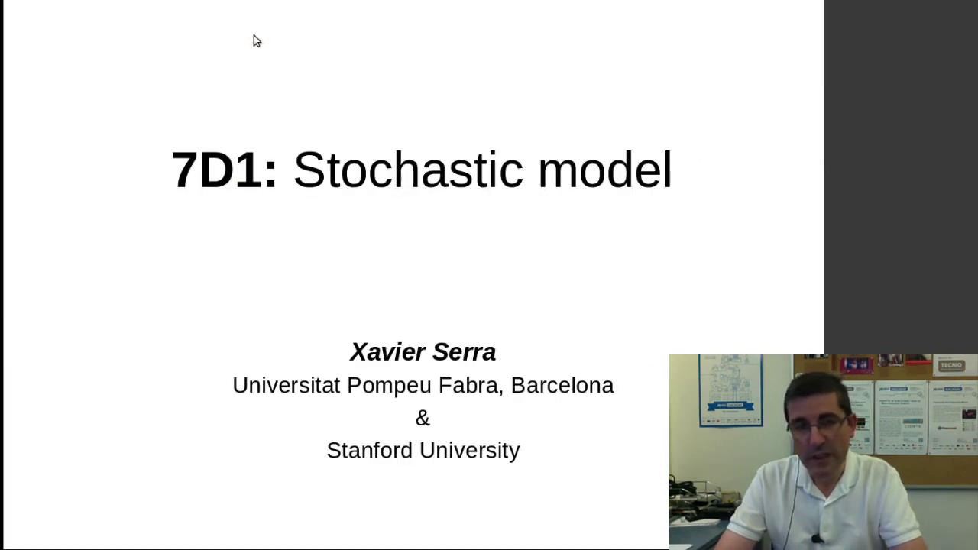